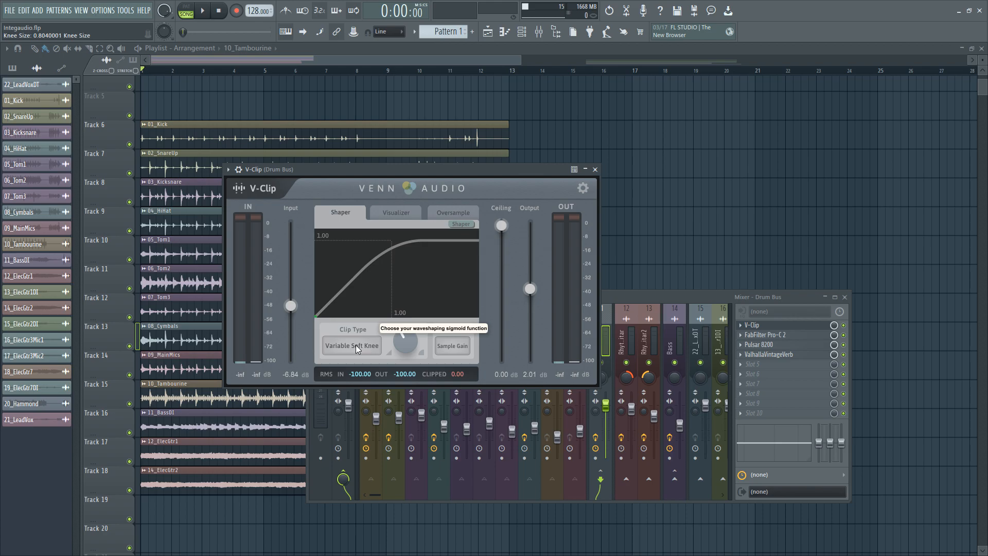
Play the arrangement with V-Clip bypassed on the Drum Bus, and stop playback.
left_click(458, 224)
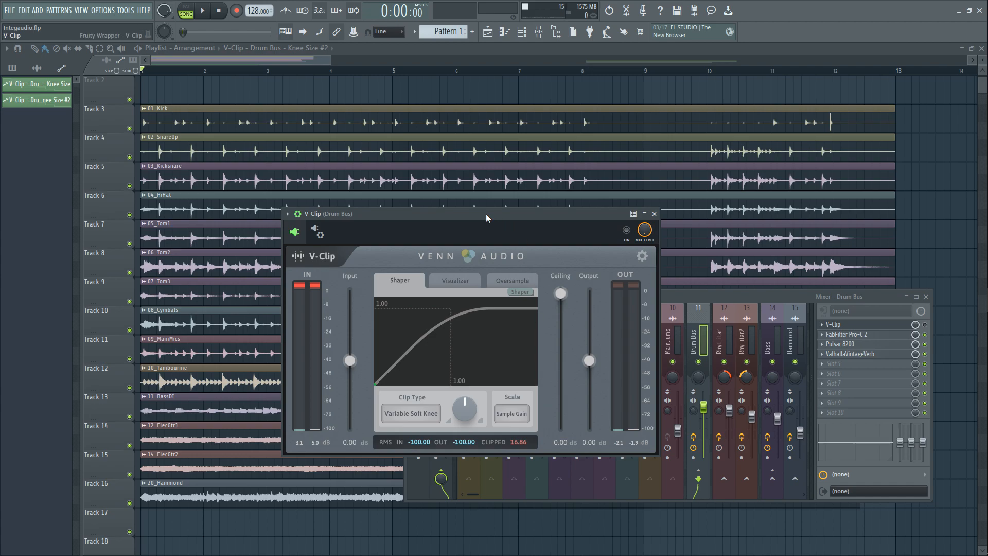
key("space")
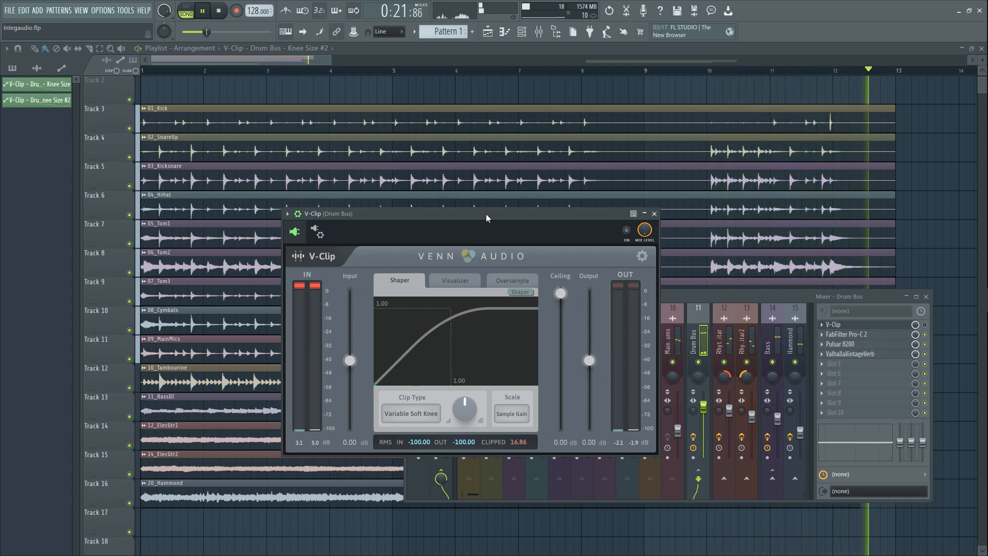
key("space")
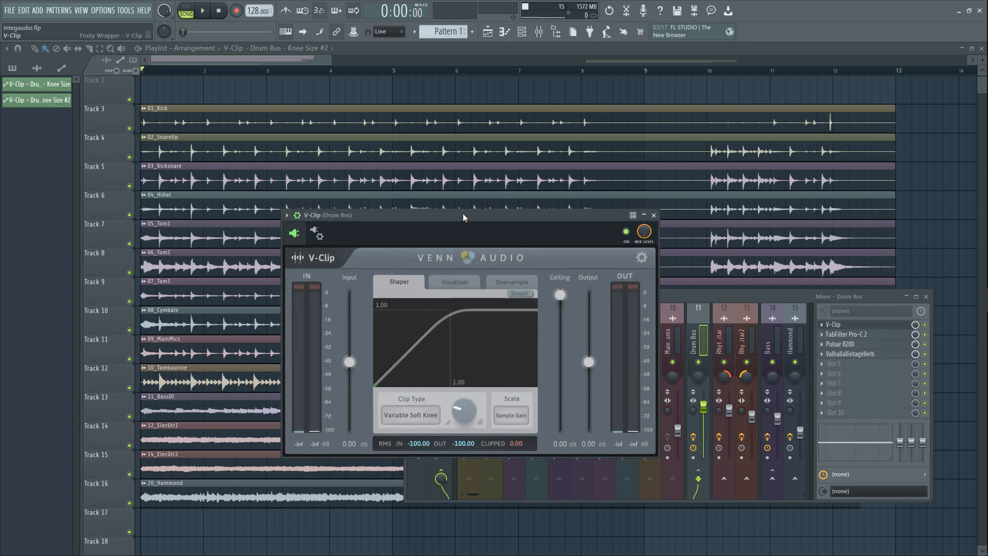
During playback, set the Drum Bus V-Clip ceiling to about -9.89 dB and its input gain to about 4.43 dB using the waveform visualizer.
key("space")
left_click_drag(564, 310, 554, 335)
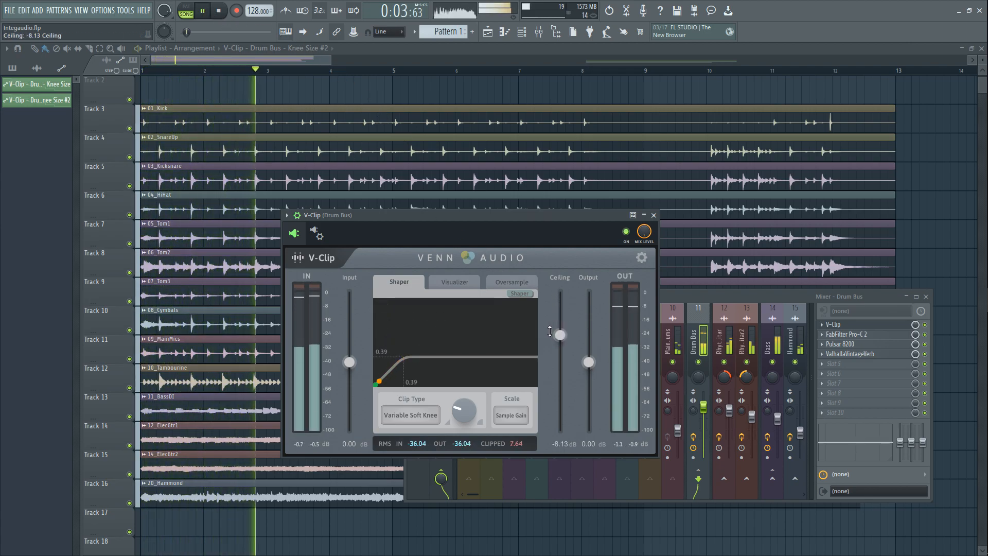
left_click(443, 285)
left_click_drag(351, 363, 352, 354)
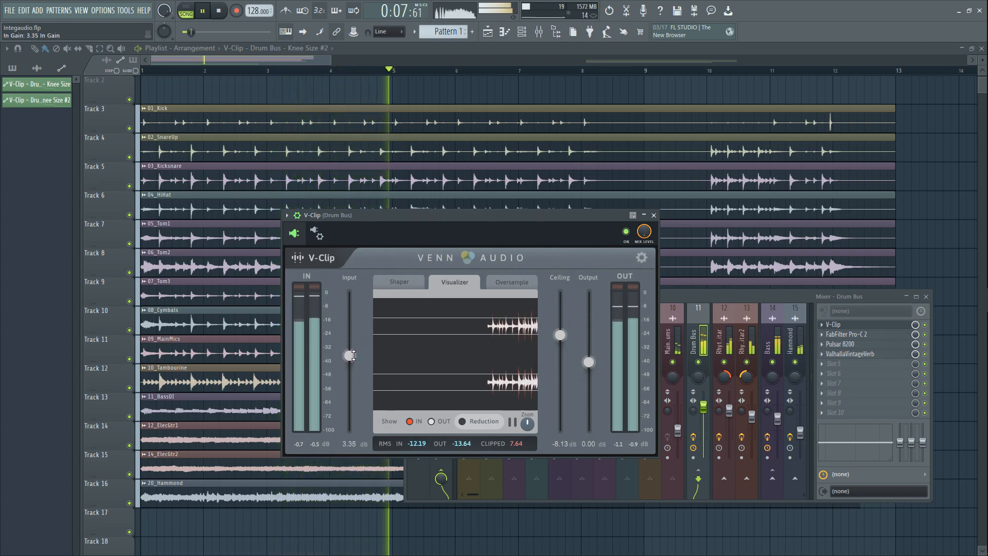
left_click_drag(565, 338, 565, 342)
left_click_drag(359, 355, 359, 353)
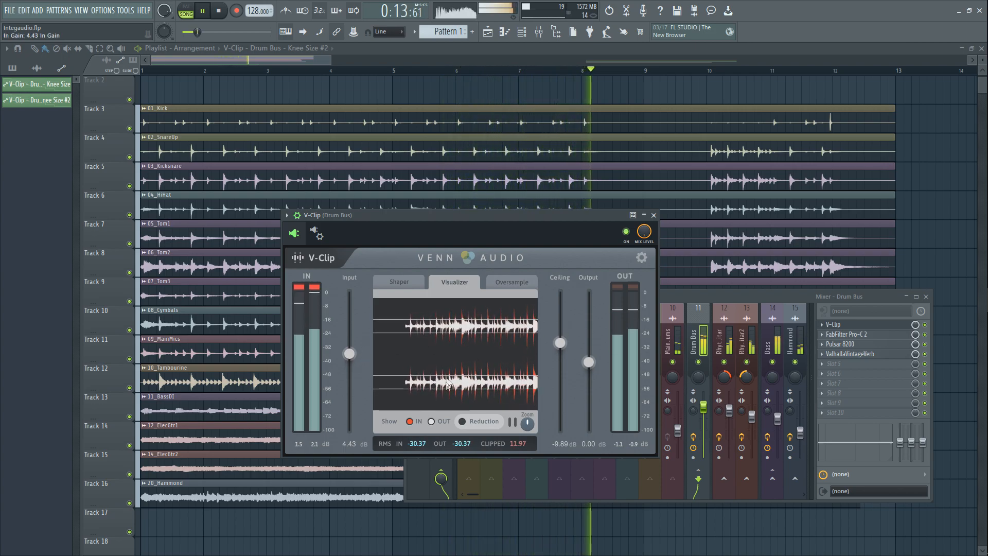
Check the reduction and input displays in the visualizer, stop playback and return to the shaper curve.
left_click(462, 422)
left_click(410, 421)
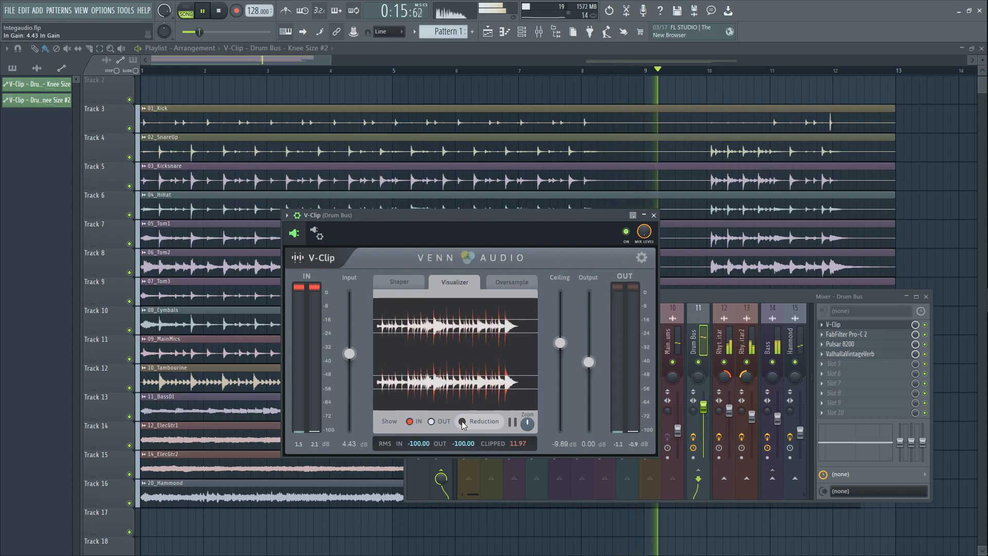
left_click(221, 12)
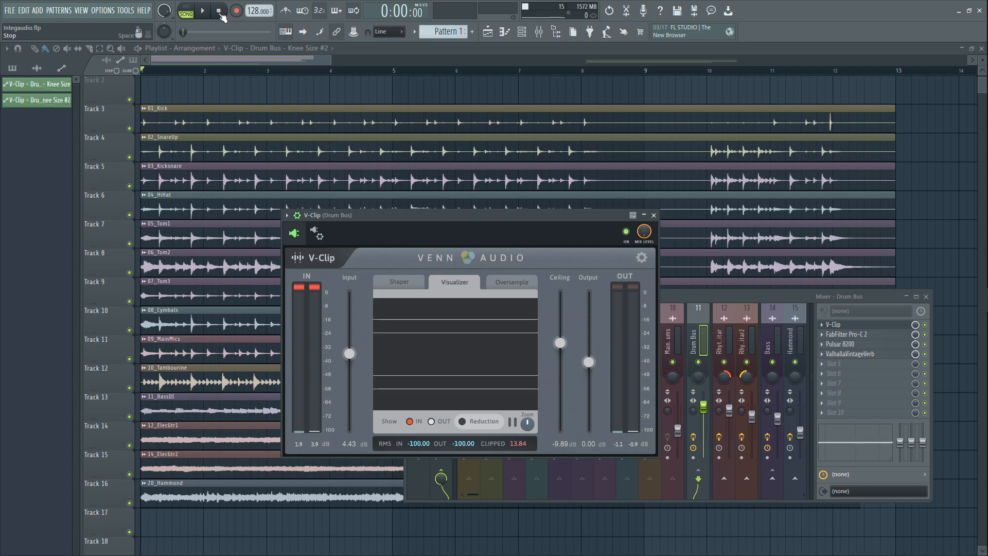
left_click(400, 281)
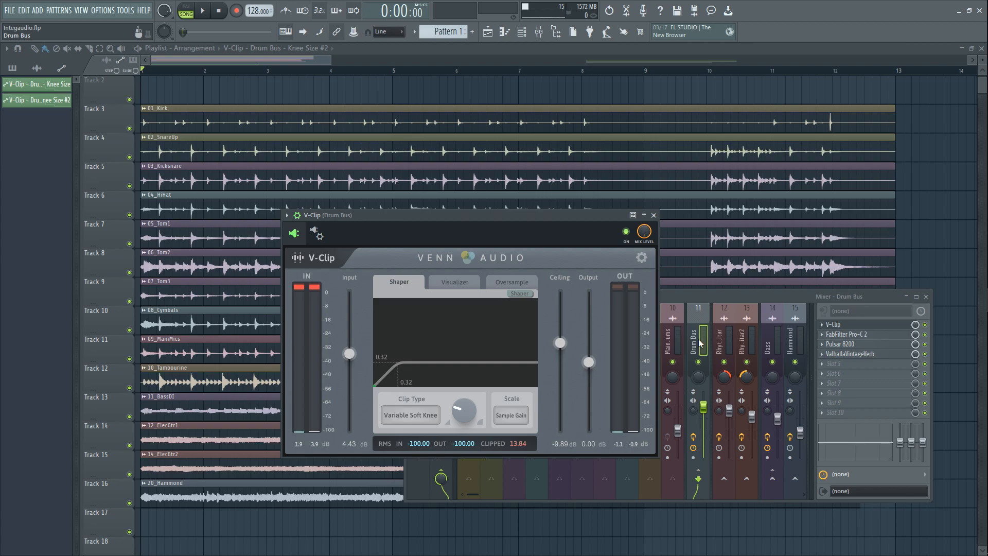
Play the arrangement and compare the Drum Bus with V-Clip bypassed and enabled, stopping playback at the end.
left_click(205, 13)
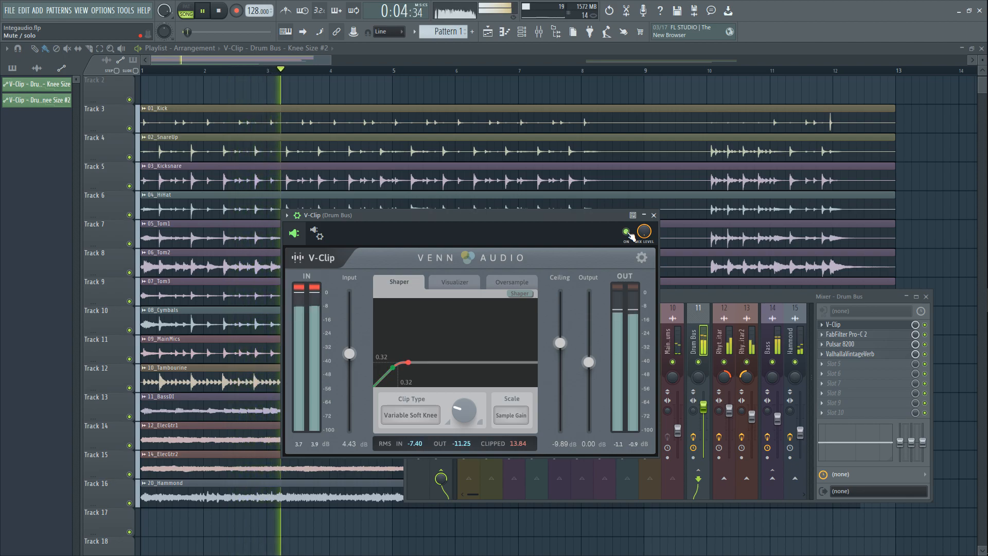
left_click(627, 233)
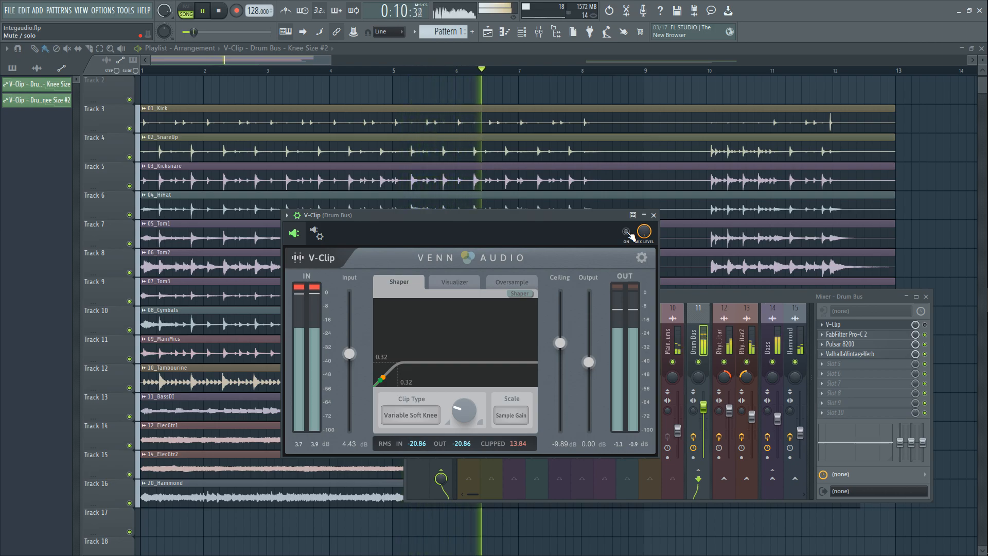
left_click(626, 232)
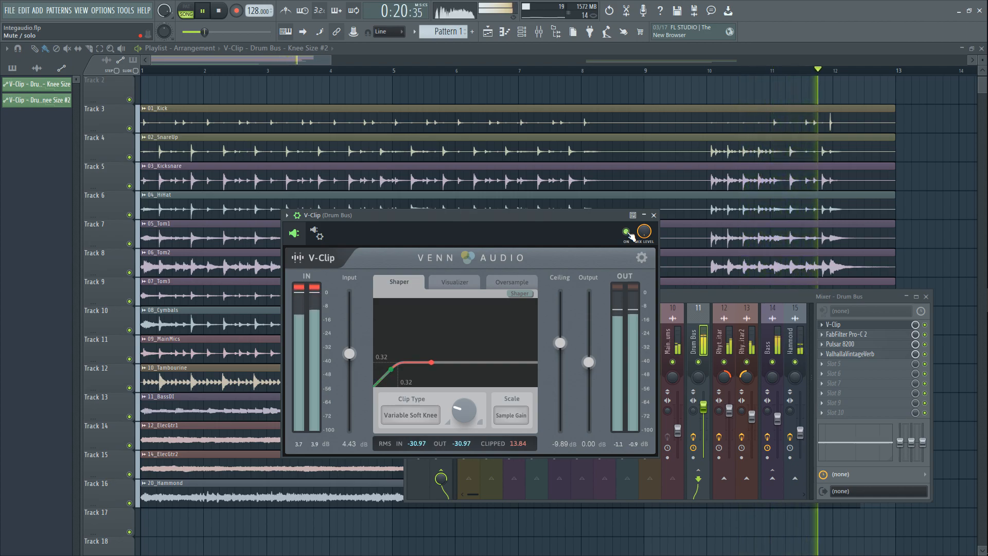
left_click(218, 11)
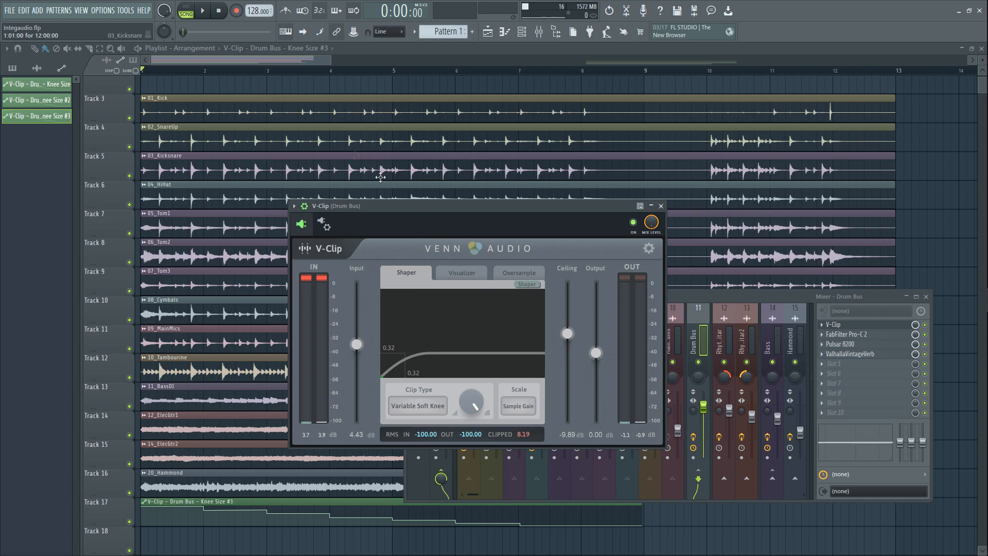
Play the arrangement to hear the V-Clip Knee Size automation on the Drum Bus, and stop playback.
key("space")
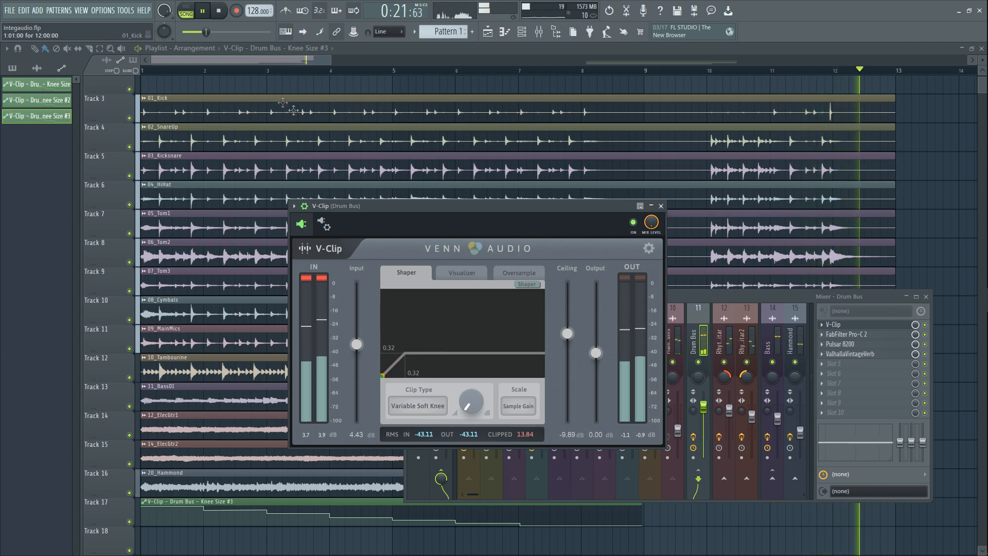
left_click(219, 11)
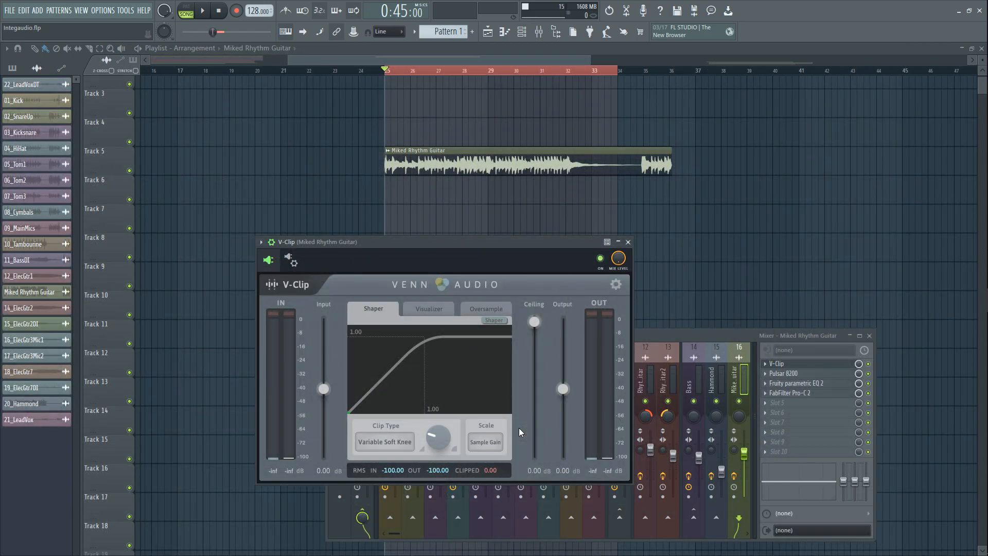
Set the V-Clip clip type on the Miked Rhythm Guitar to the complex shape Overdrive.
left_click(399, 443)
mouse_move(420, 437)
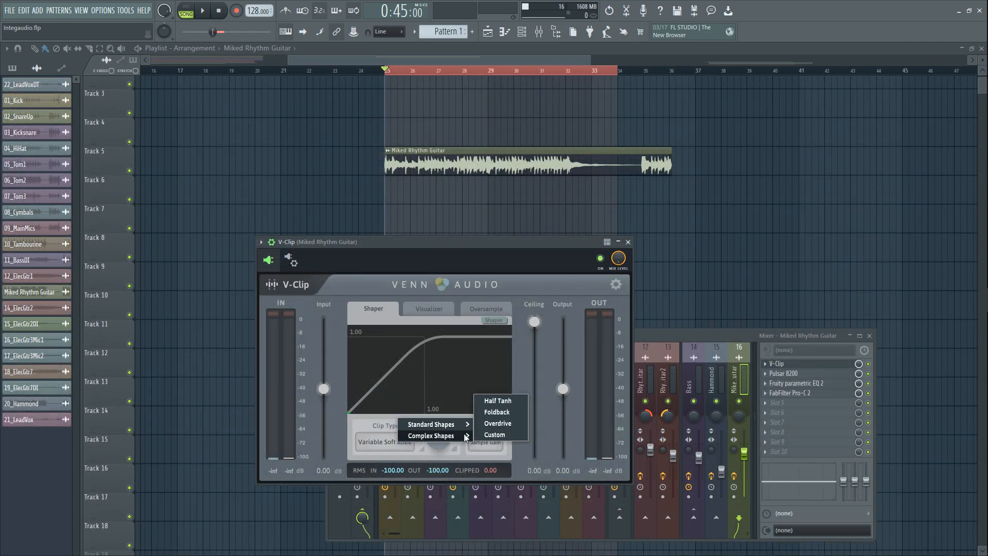
left_click(495, 424)
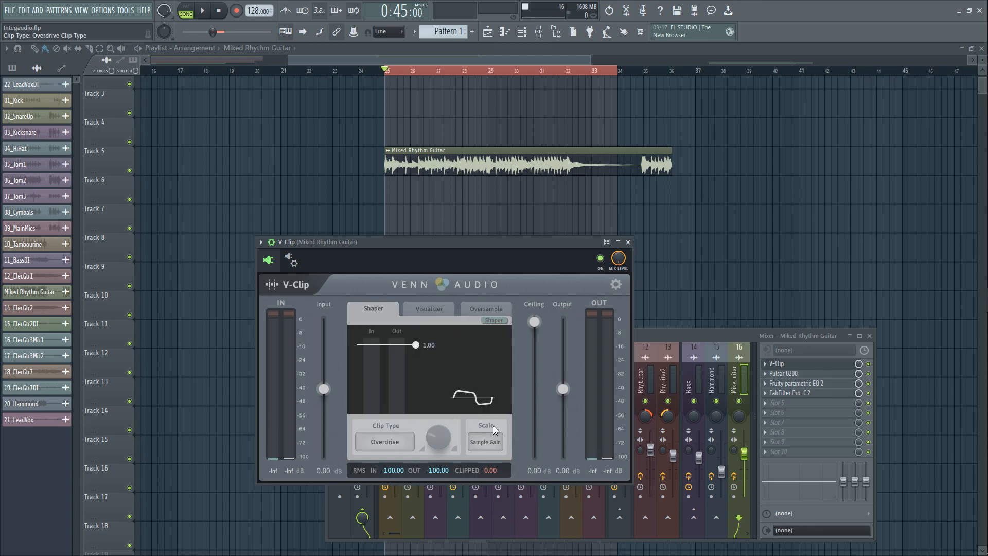
Bypass V-Clip and play the Miked Rhythm Guitar unprocessed, restarting from the beginning of the selected bars.
left_click(600, 258)
left_click(202, 11)
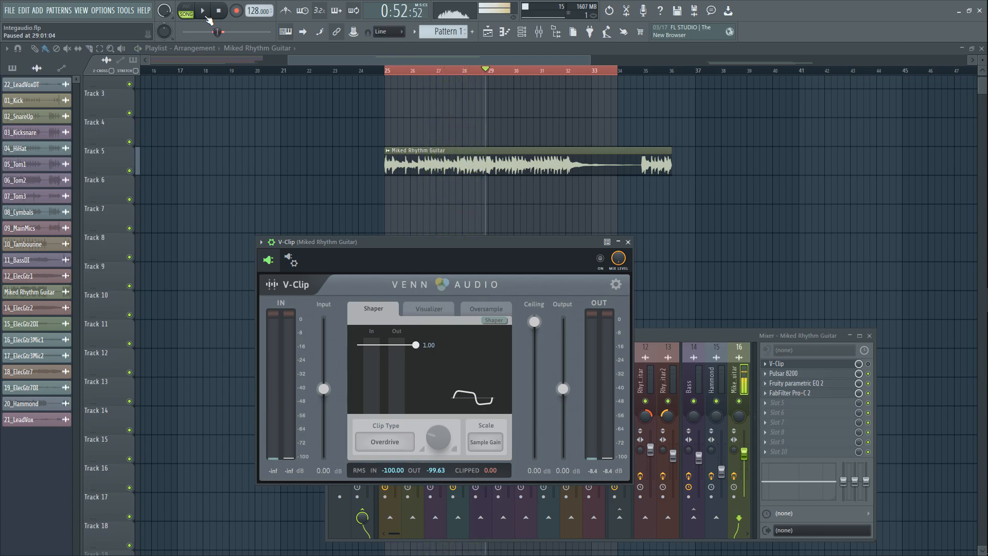
key("space")
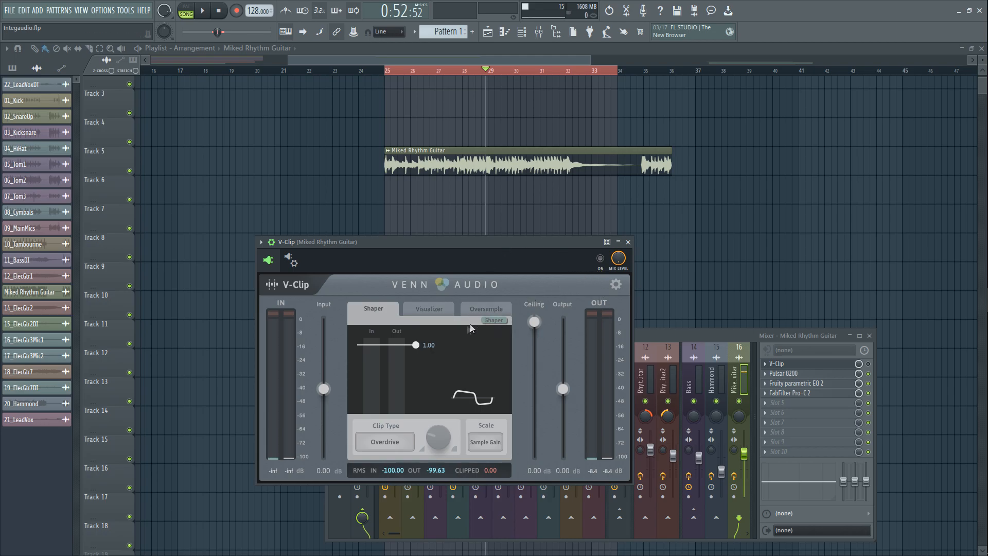
left_click(389, 76)
key("space")
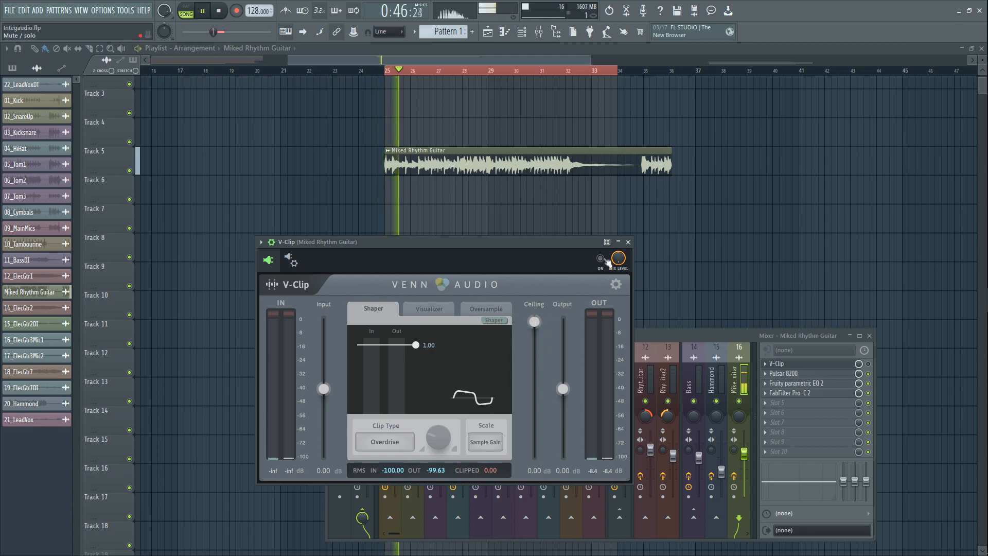
With V-Clip enabled during playback, lower the ceiling to about -13.77 dB and raise the input gain to about 5.23 dB.
left_click_drag(534, 321, 535, 380)
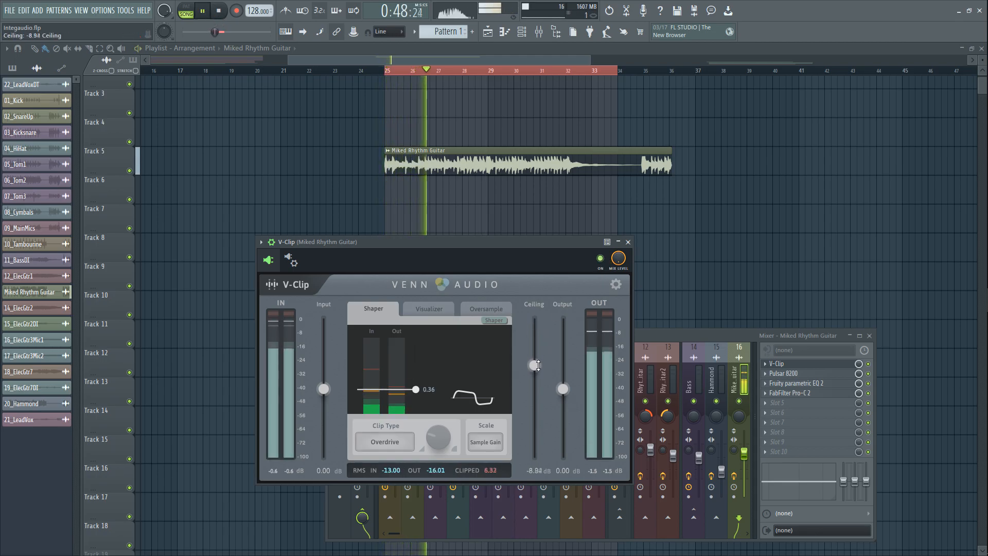
left_click_drag(318, 393, 318, 384)
left_click_drag(535, 380, 536, 386)
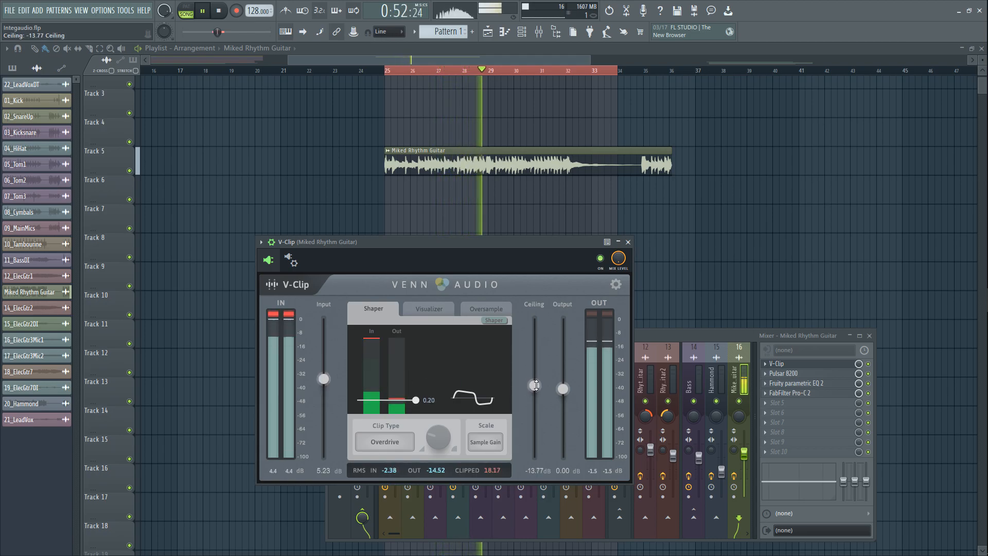
Switch the guitar's clip type to the complex shape Half Tanh, listen to it and stop playback.
left_click(393, 443)
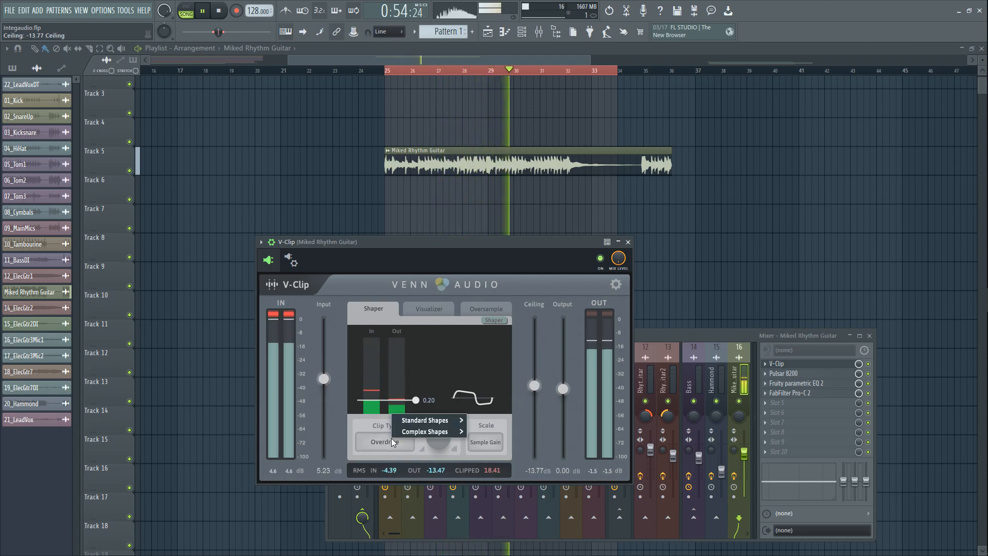
mouse_move(442, 431)
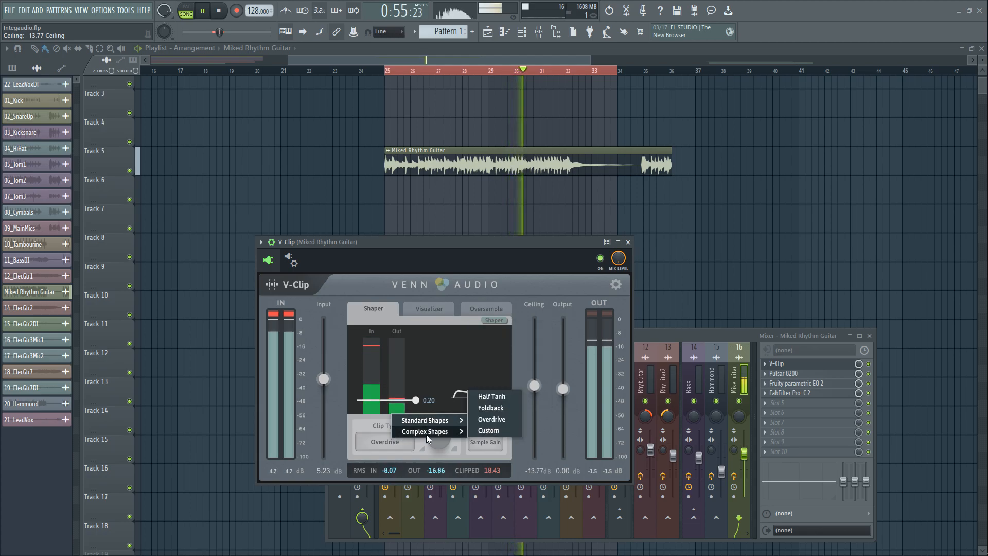
left_click(491, 396)
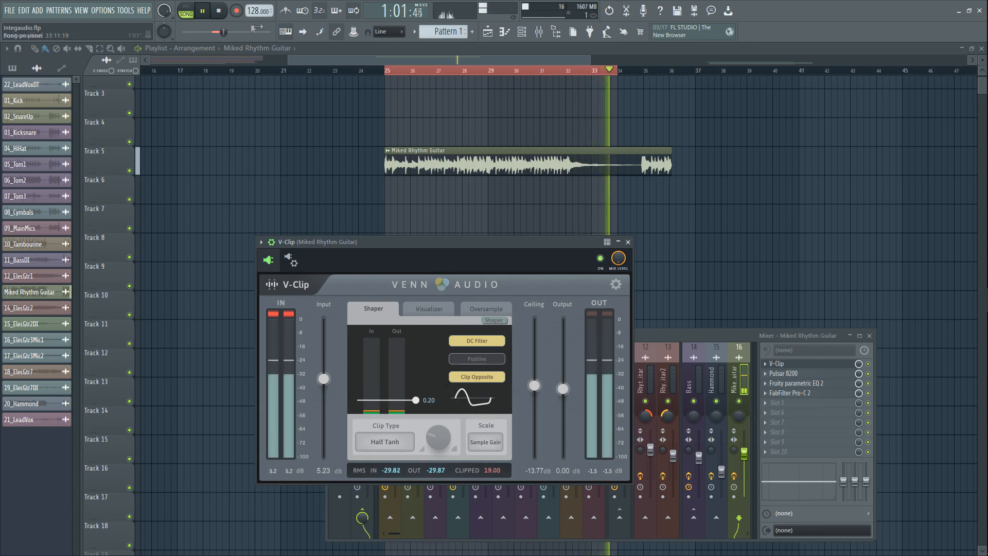
key("space")
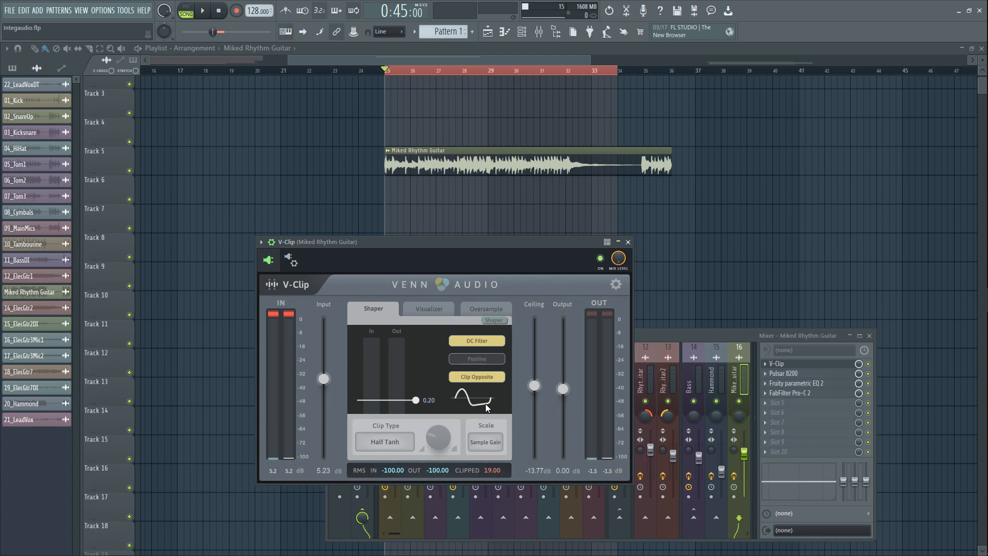
Turn on V-Clip's test tone and switch the shaper display to Scope.
left_click(618, 283)
left_click(539, 256)
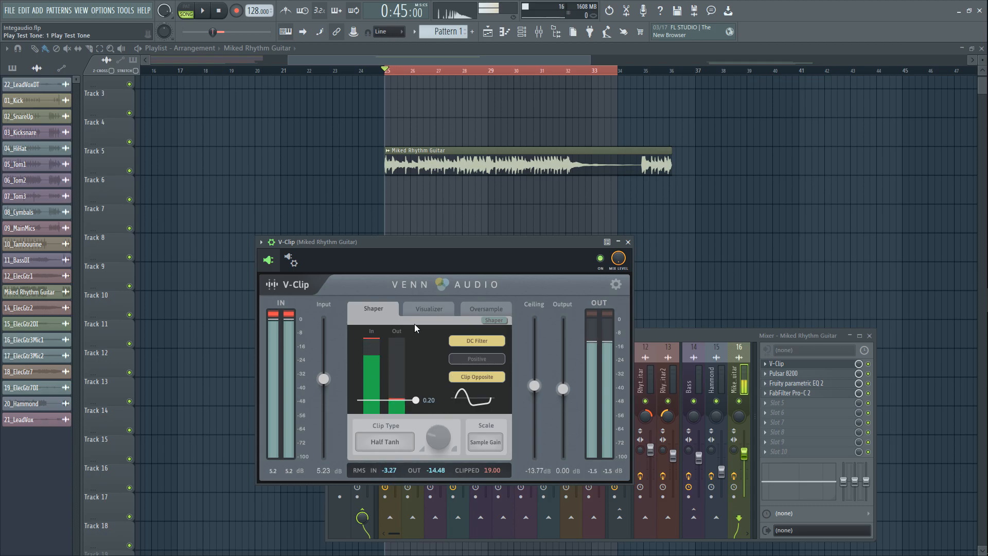
left_click(492, 321)
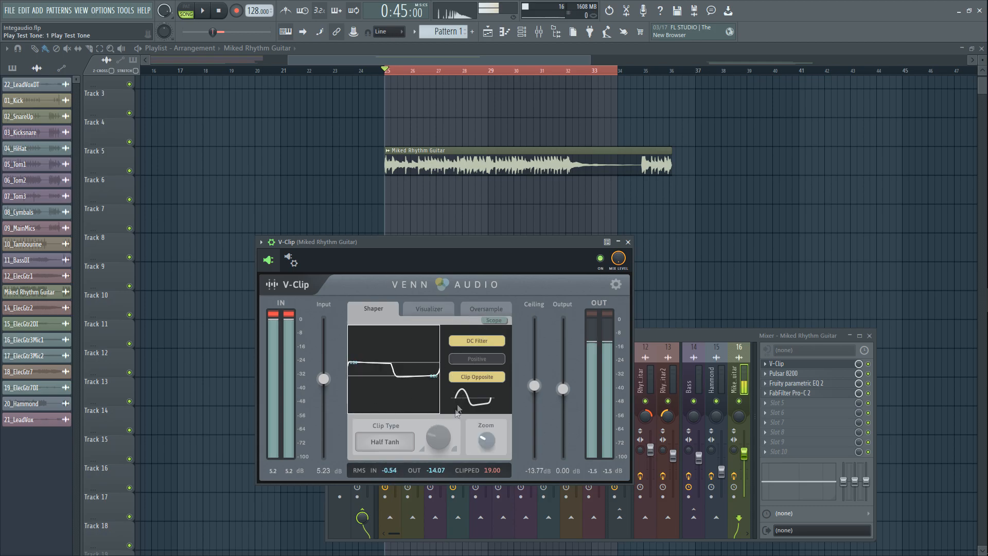
Raise the ceiling to about -3.58 dB and set the input gain to about 3.62 dB while observing the test tone waveform.
left_click(367, 445)
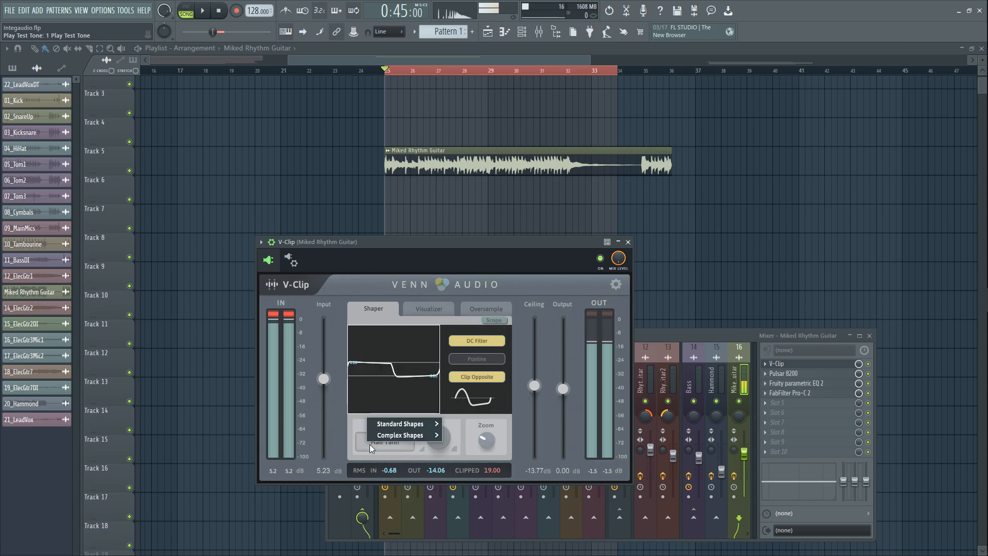
left_click(535, 347)
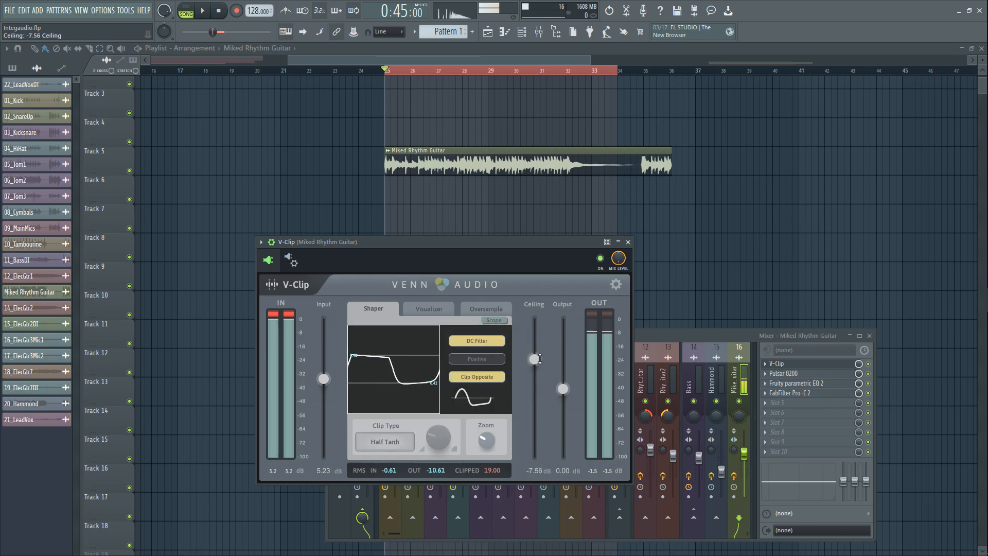
mouse_move(543, 346)
left_mouse_down()
mouse_move(544, 331)
mouse_move(543, 340)
left_mouse_up()
left_click_drag(311, 380, 336, 381)
Set the clip type to the standard shape Cubic and vary the ceiling, ending at about -2.96 dB.
left_click(391, 420)
mouse_move(432, 423)
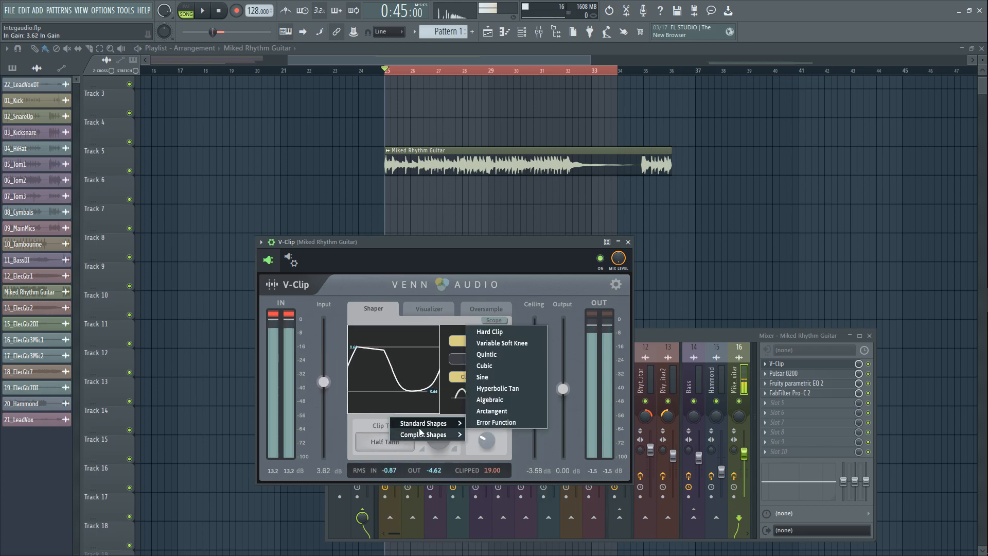
left_click(499, 366)
mouse_move(540, 341)
left_mouse_down()
mouse_move(540, 369)
mouse_move(537, 354)
left_mouse_up()
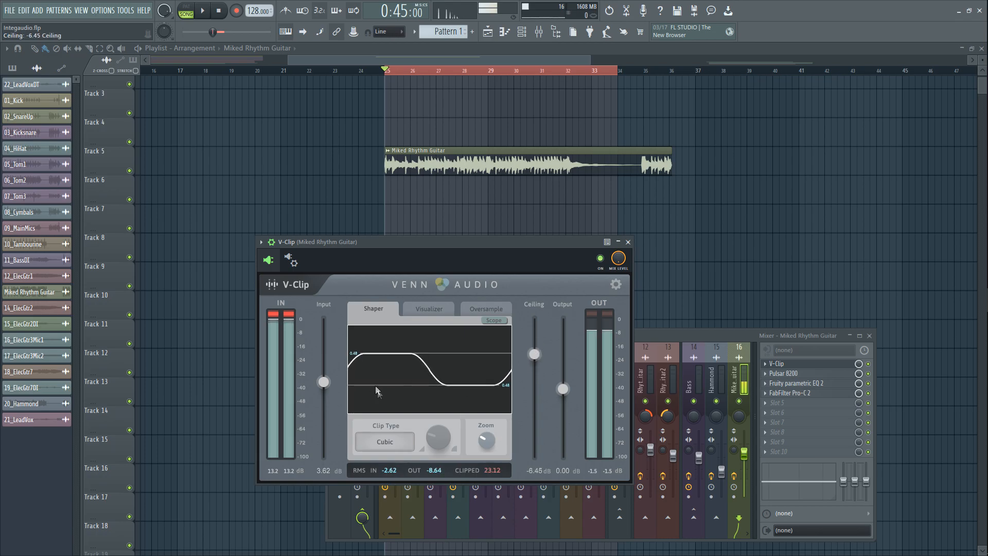
mouse_move(538, 345)
left_mouse_down()
mouse_move(538, 362)
mouse_move(538, 337)
left_mouse_up()
Set the clip type to the complex shape Foldback and adjust the ceiling to about -2.86 dB.
left_click(406, 437)
mouse_move(407, 436)
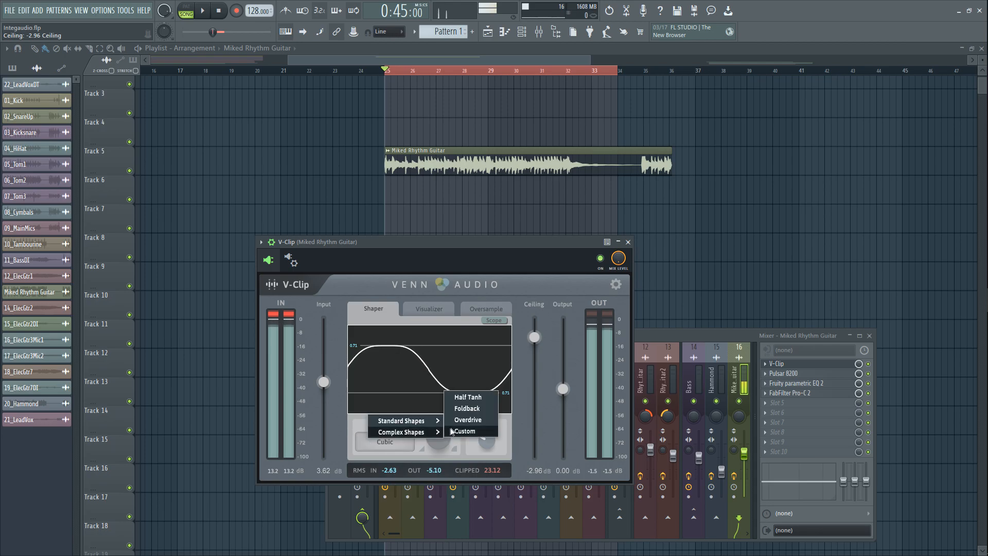
left_click(466, 408)
left_click_drag(538, 337, 545, 336)
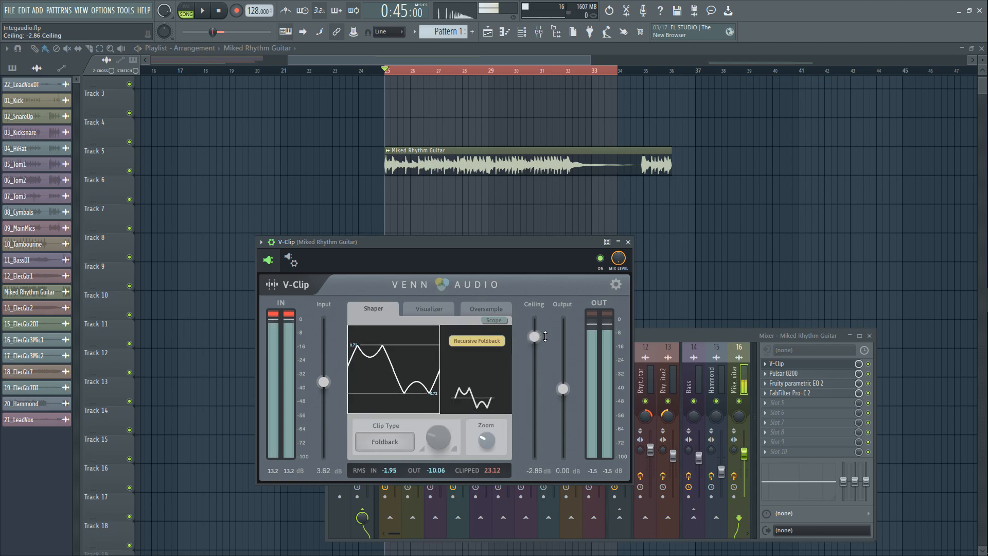
Turn off V-Clip's test tone.
left_click(616, 289)
left_click(535, 261)
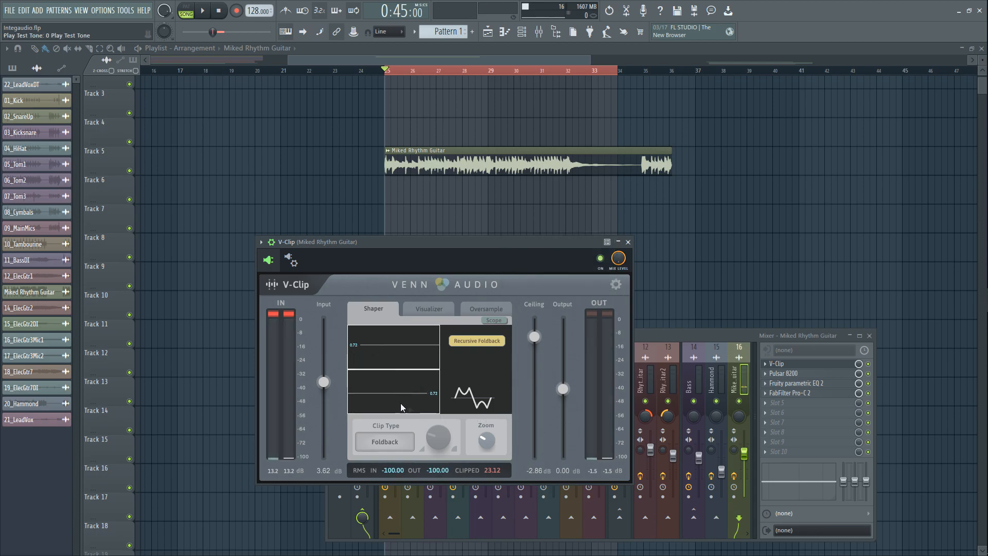
Set the clip type to the complex shape Custom and turn on its test tone with the ceiling at about -3.27 dB.
left_click(383, 441)
mouse_move(437, 434)
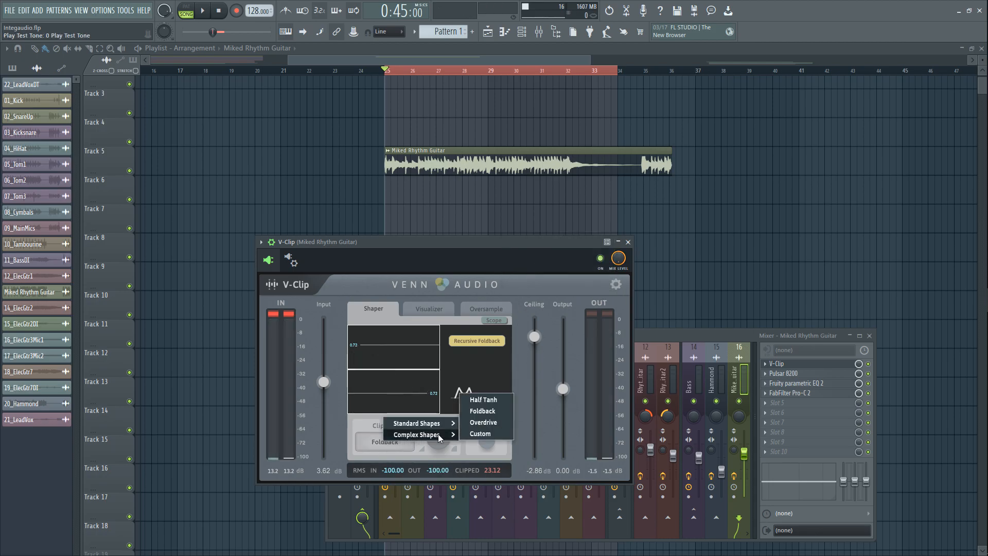
left_click(478, 435)
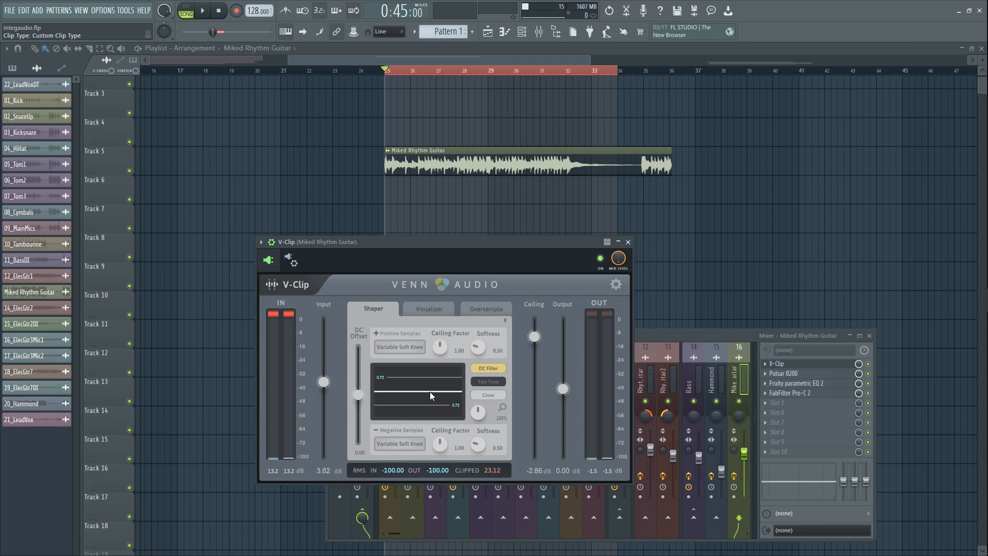
left_click(487, 382)
left_click_drag(538, 338, 538, 340)
Set the custom shaper's positive samples to Foldback with a ceiling factor of about 0.75.
left_click_drag(443, 348, 465, 314)
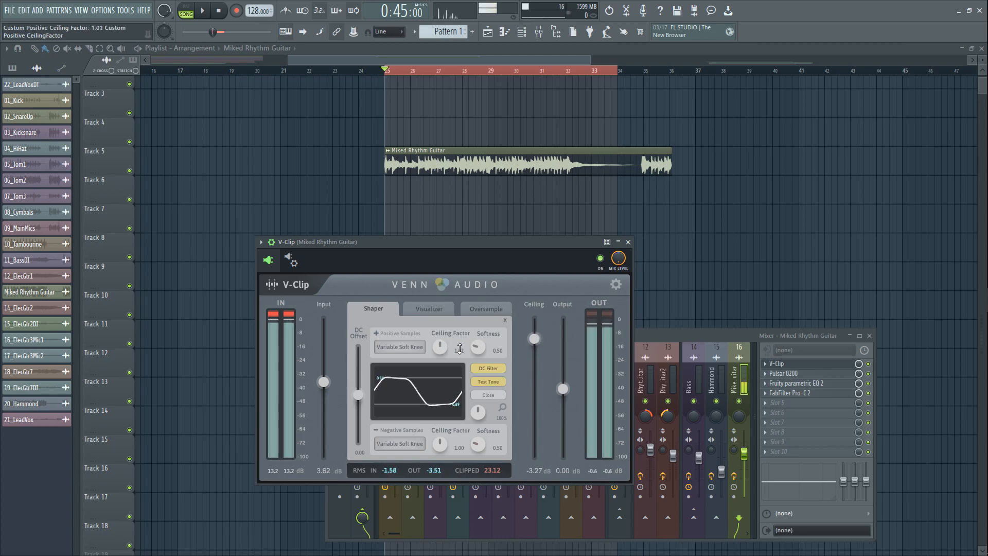
left_click(400, 346)
left_click(435, 336)
left_click_drag(437, 353, 447, 360)
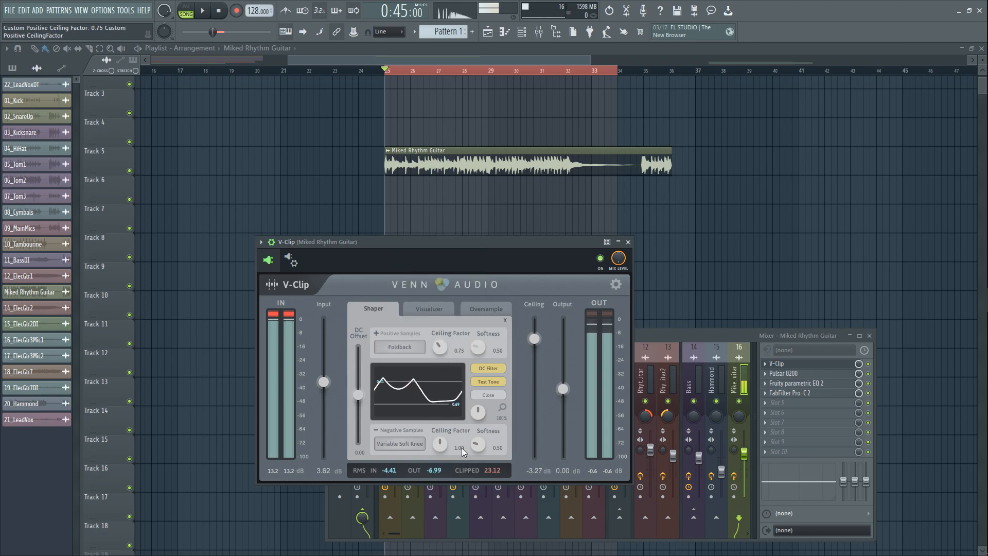
Set the custom shaper's negative samples to Error Function with a ceiling factor of about 0.43.
left_click_drag(446, 446, 443, 476)
left_click(400, 443)
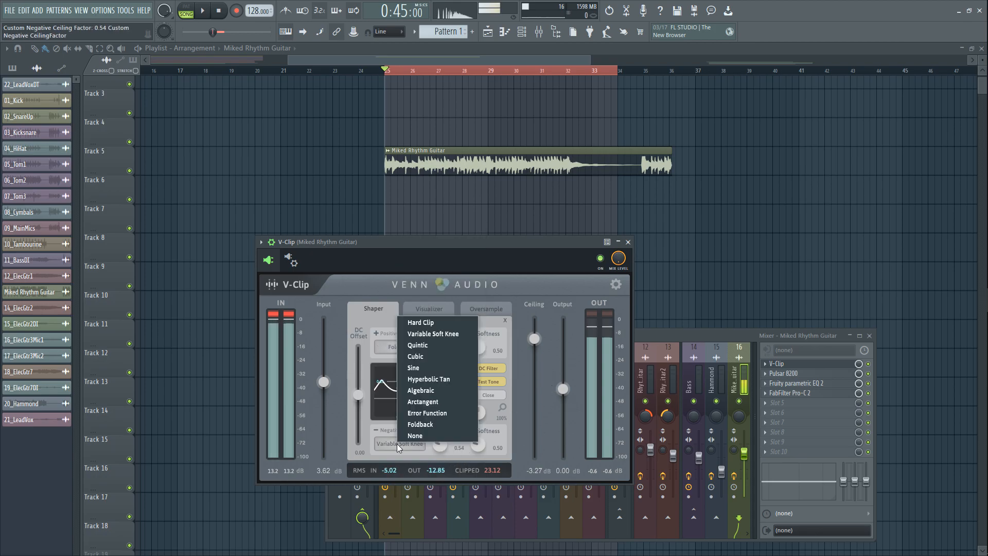
left_click(428, 413)
left_click_drag(439, 444, 444, 461)
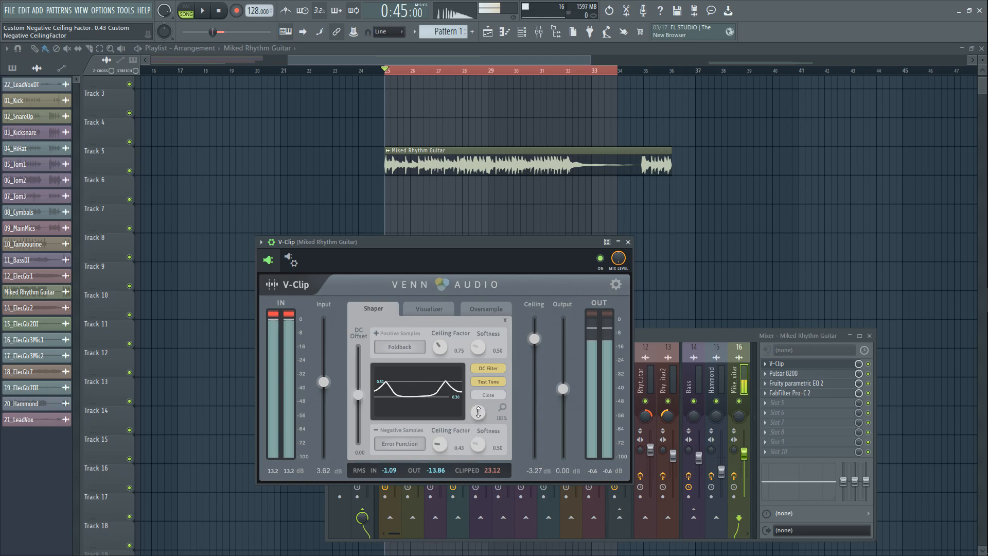
Try Hard Clip on the negative samples at a ceiling factor of about 0.31, and switch them to Variable Soft Knee with softness 1.00.
left_click(420, 445)
left_click_drag(436, 446, 449, 439)
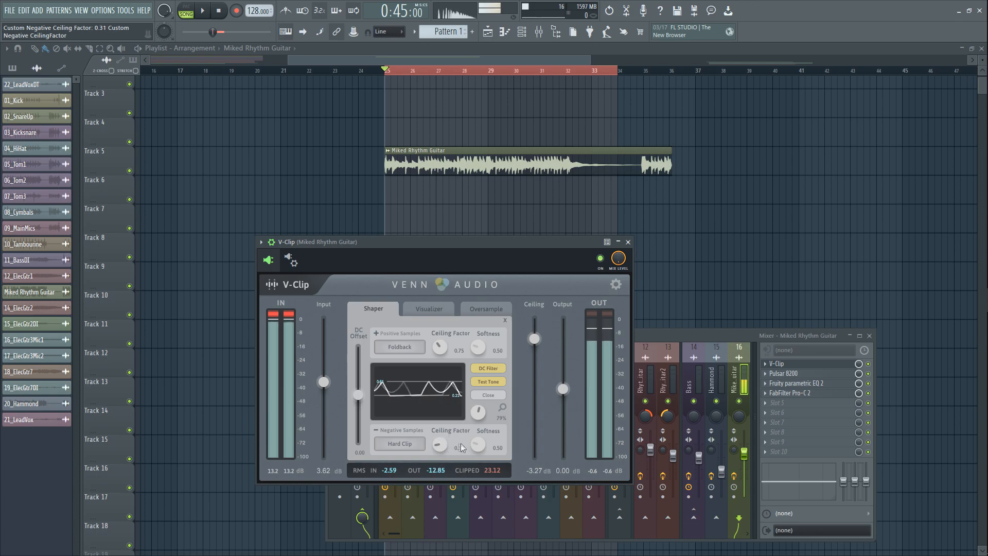
left_click(391, 443)
left_click(425, 336)
scroll(489, 435, "down", 3)
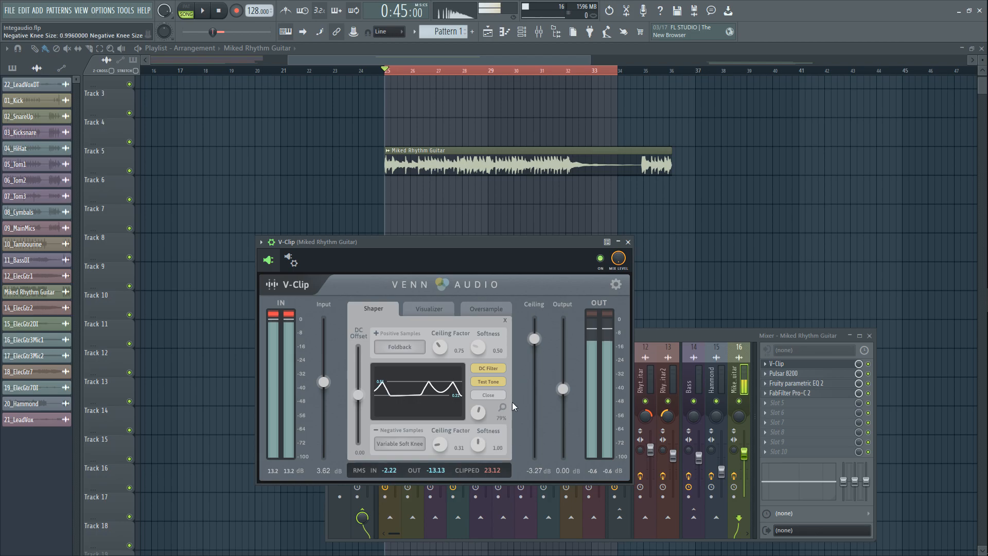
left_click(616, 285)
left_click(533, 260)
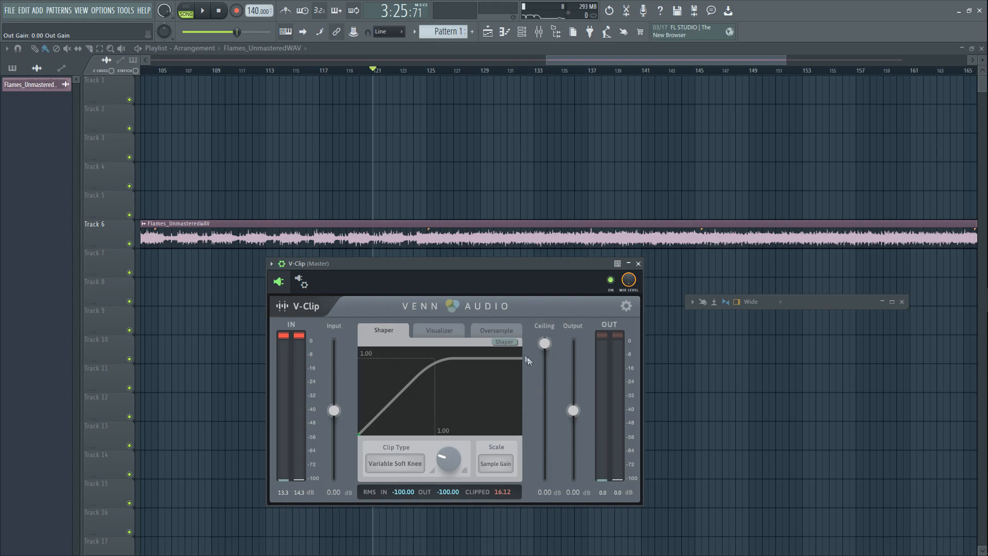
Set the oversampling type of V-Clip on the master to Polyphase IIR.
left_click(495, 331)
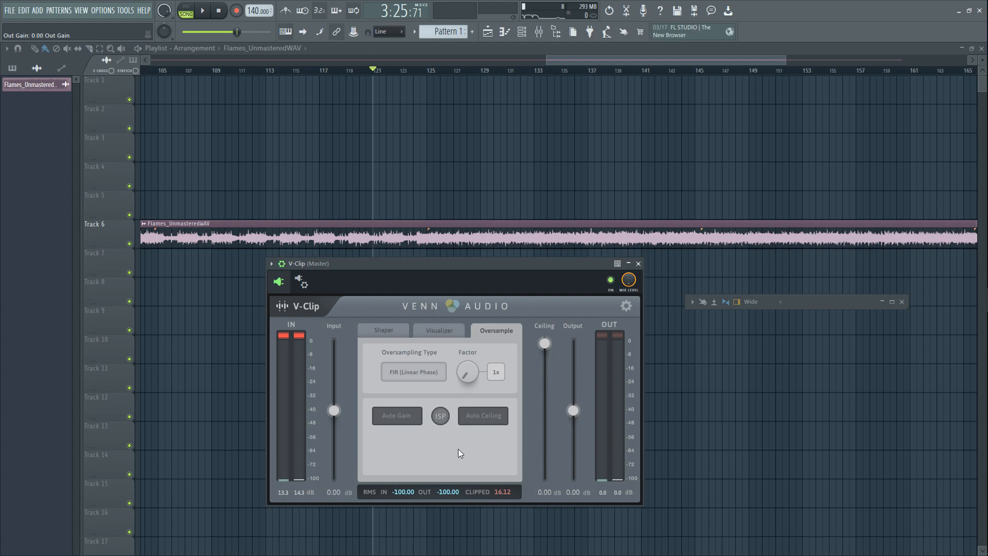
left_click(413, 371)
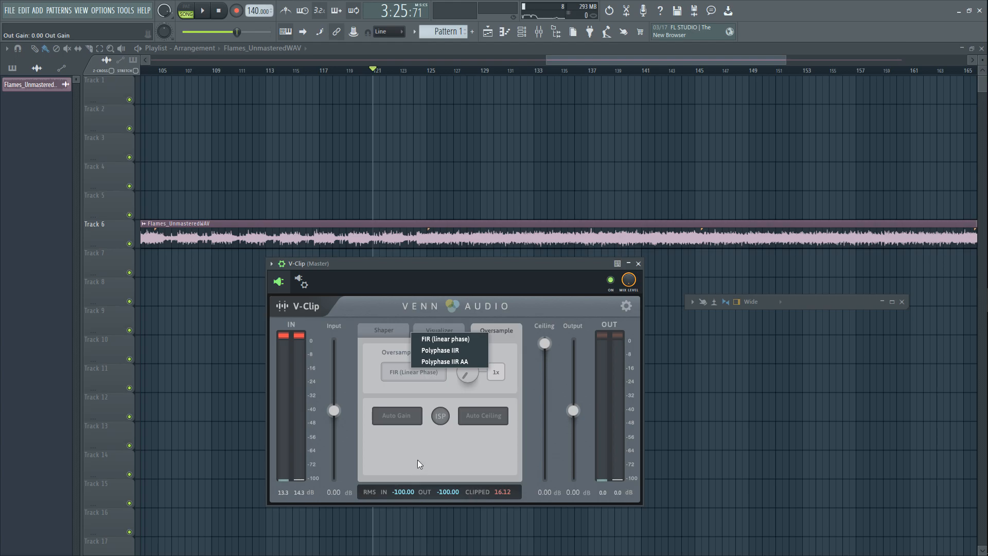
left_click(453, 351)
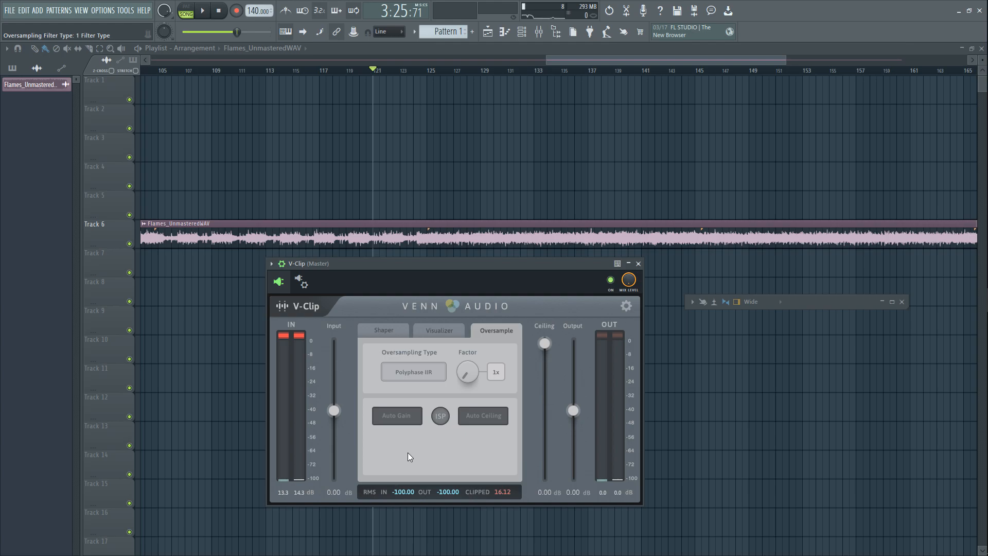
Start playback of the unmastered track and raise V-Clip's input gain to about 2.82 dB while watching the shaper curve.
left_click(204, 11)
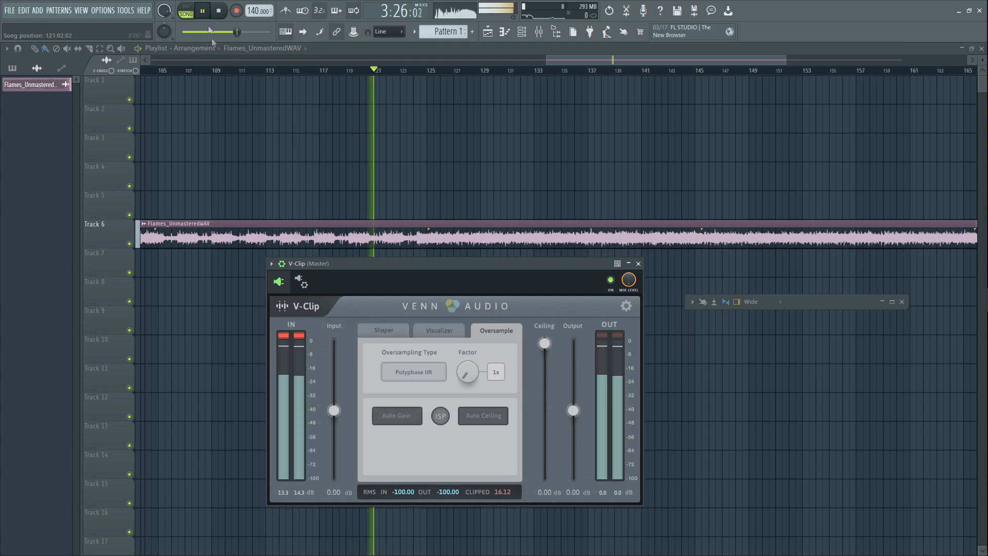
left_click(387, 329)
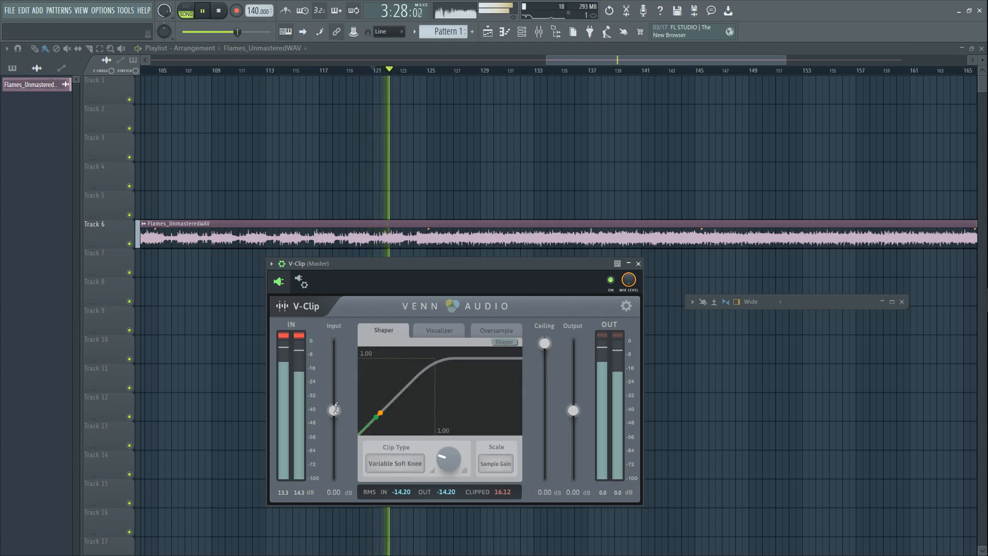
left_click_drag(334, 410, 334, 405)
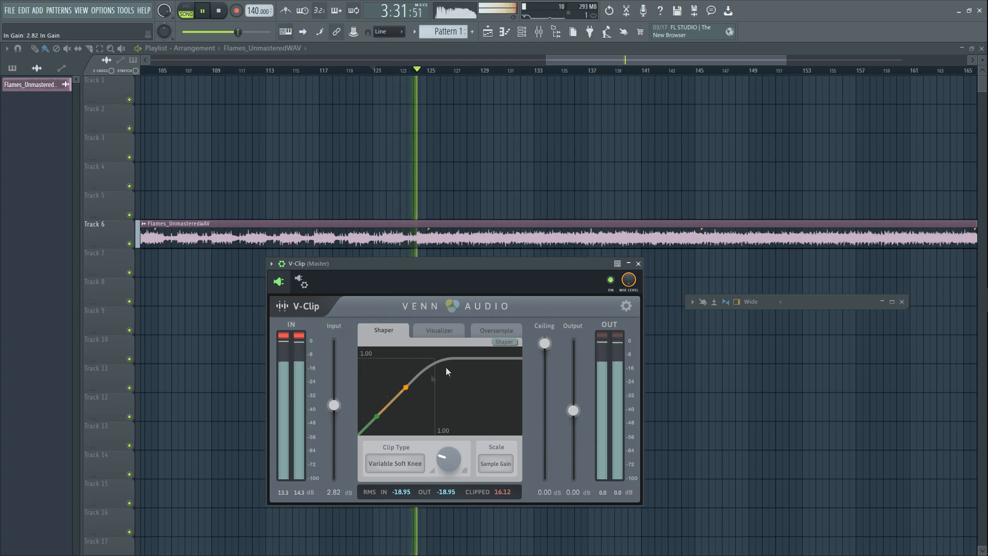
Set the oversampling factor to 128x and turn on Auto Gain.
left_click(484, 330)
mouse_move(469, 294)
left_mouse_down()
mouse_move(475, 263)
mouse_move(470, 277)
left_mouse_up()
left_click_drag(474, 367, 475, 359)
left_click(396, 417)
Raise the input gain to about 4.96 dB and compare the track with V-Clip bypassed and re-enabled.
left_click_drag(337, 408, 338, 401)
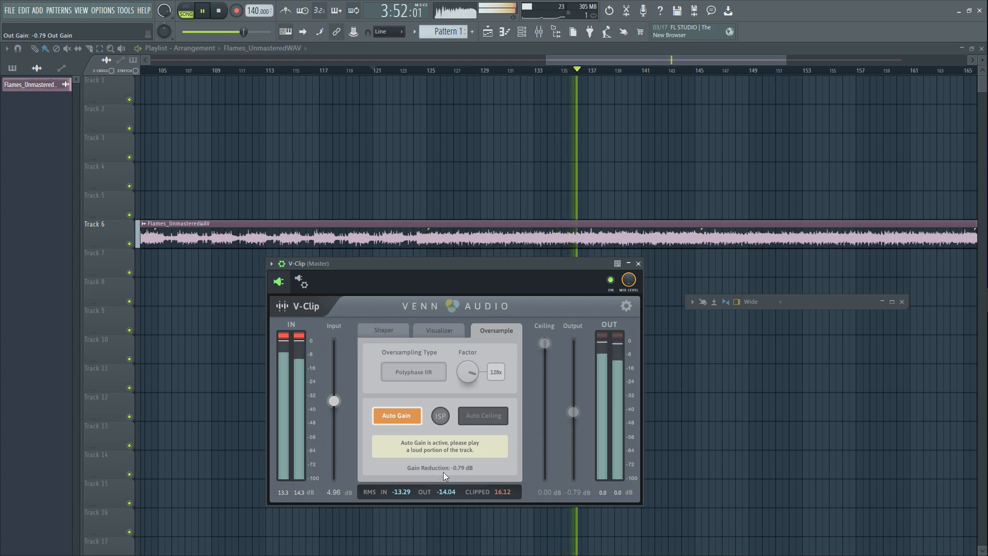
left_click(612, 281)
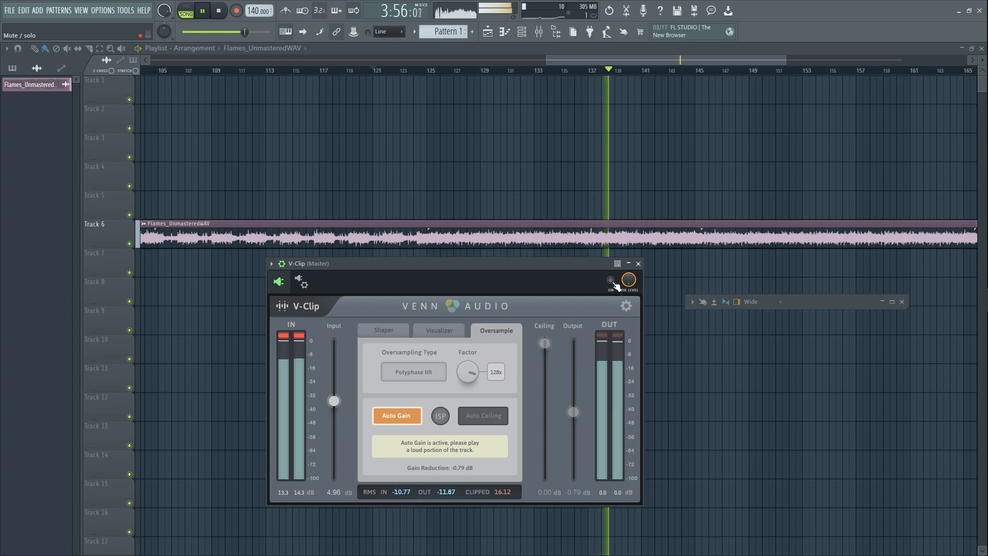
left_click(611, 281)
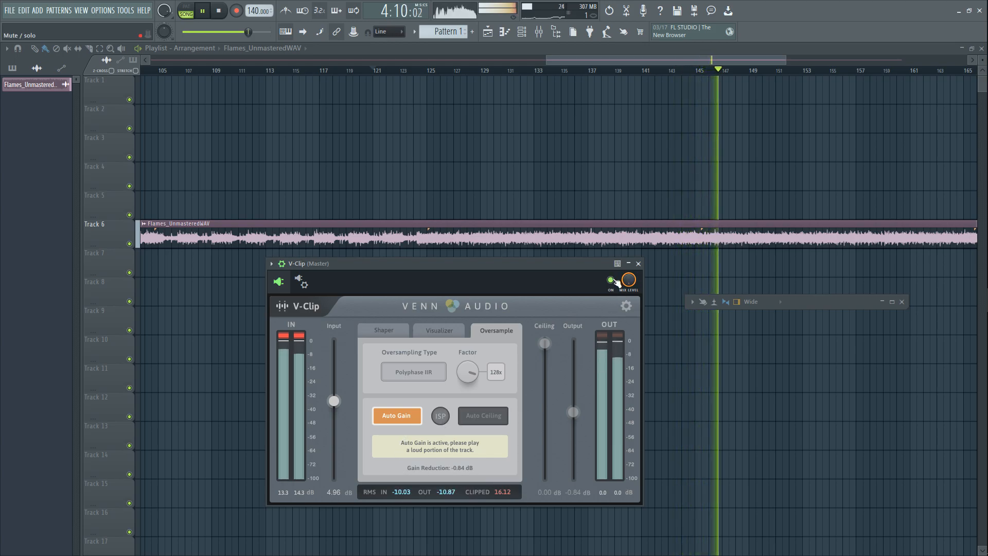
Raise the input gain to about 7.64 dB during playback and stop the track.
left_click_drag(335, 401, 341, 394)
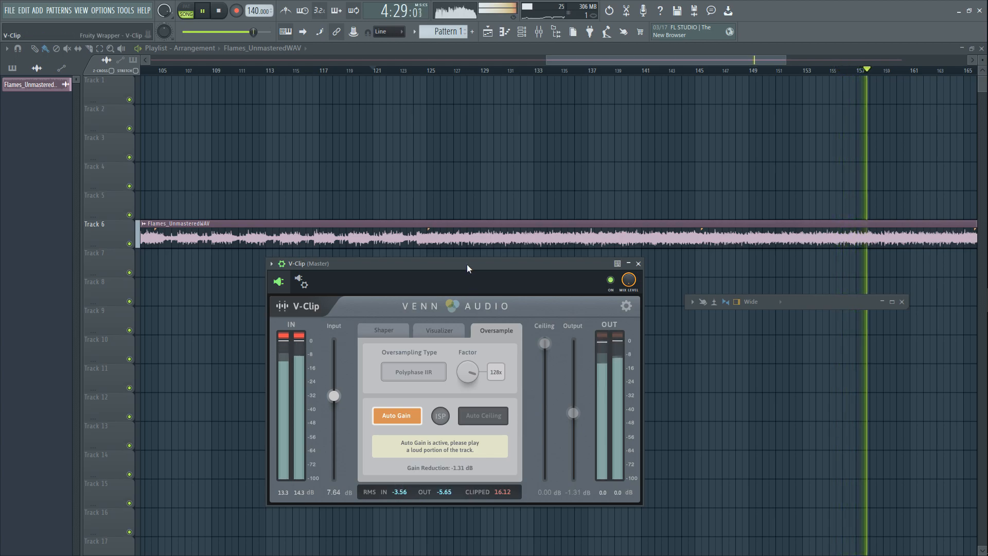
key("space")
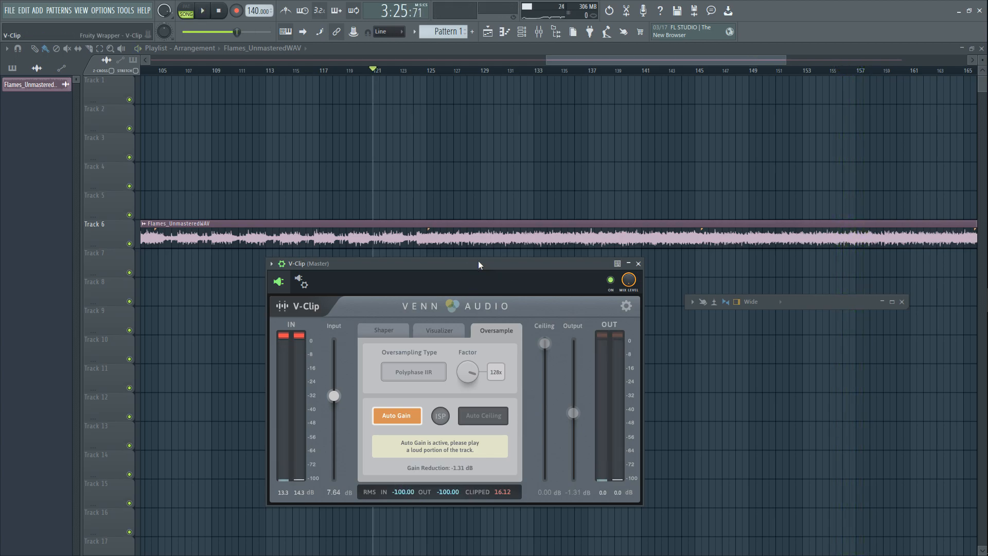